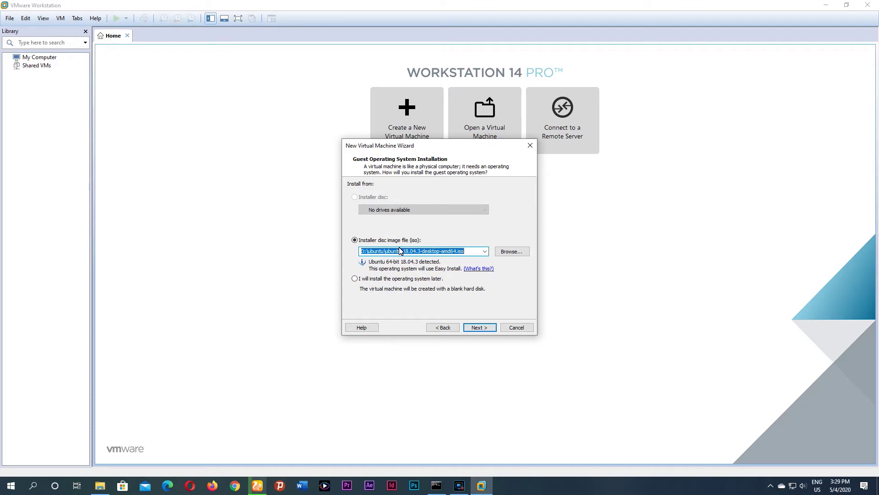
# - Choose ubuntu-18.04.3-desktop-amd64.iso from the ubuntu folder on drive D as the installer disc image and continue
pyautogui.click(508, 251)
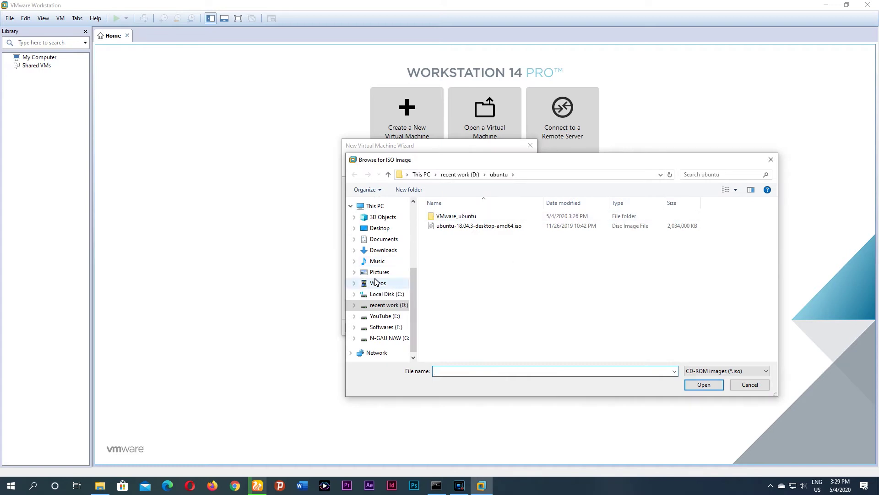
pyautogui.click(375, 207)
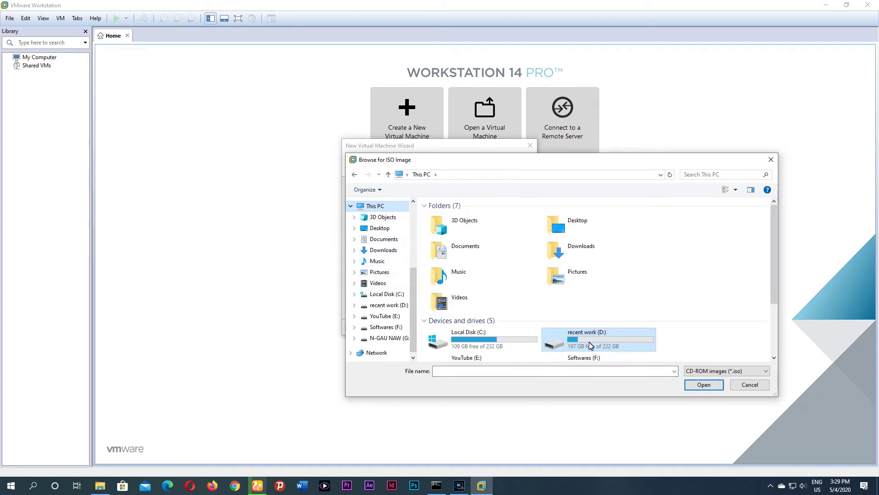
pyautogui.scroll(-2, 620, 304)
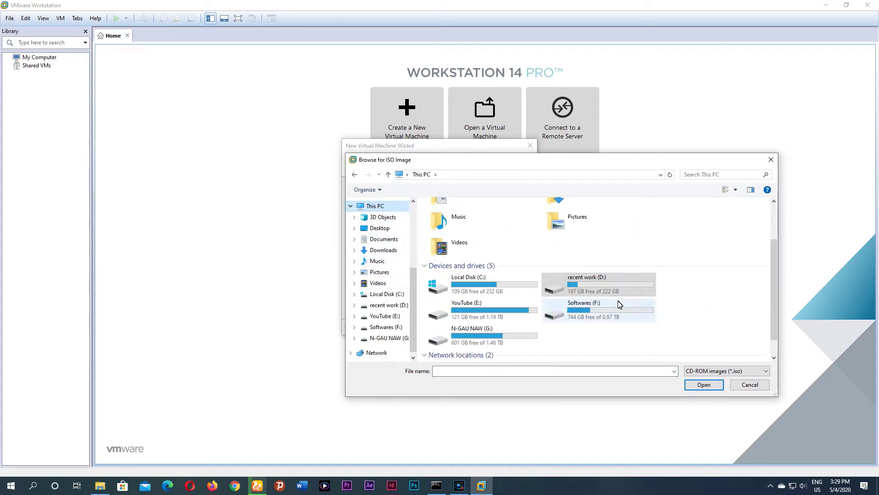
pyautogui.doubleClick(589, 292)
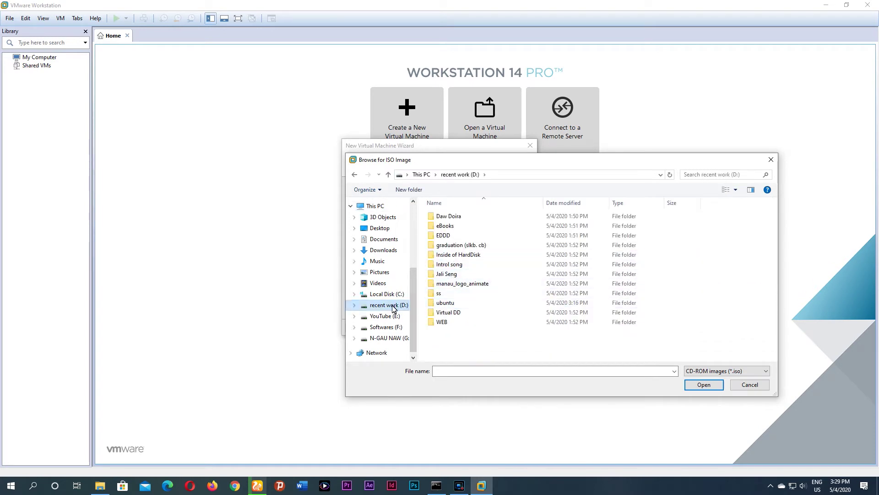
pyautogui.doubleClick(442, 305)
pyautogui.click(464, 227)
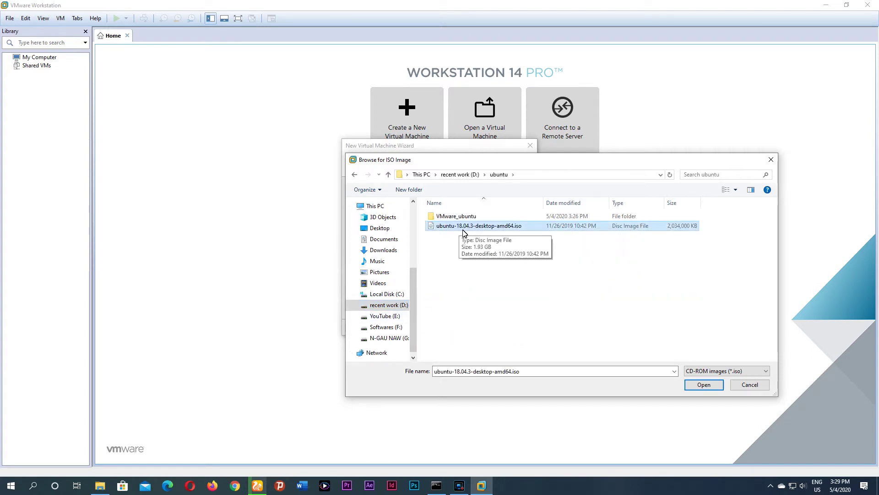
pyautogui.click(703, 385)
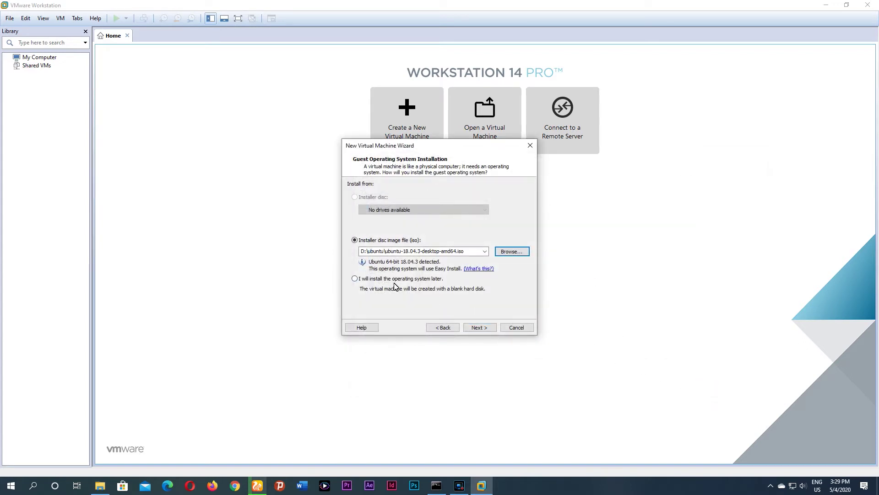
pyautogui.click(489, 328)
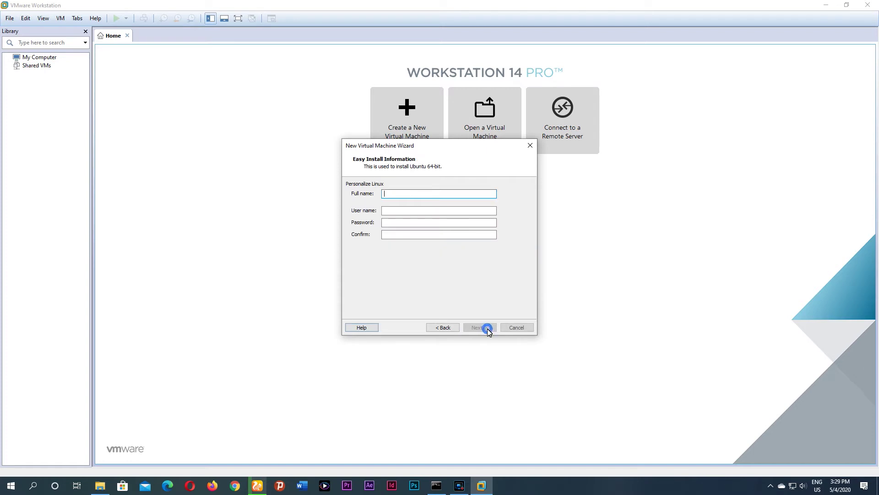
# - Personalize the Linux install with full name Ubuntu and user name myanmar, enter and confirm the account password, and continue
pyautogui.click(408, 210)
pyautogui.write('myanmar')
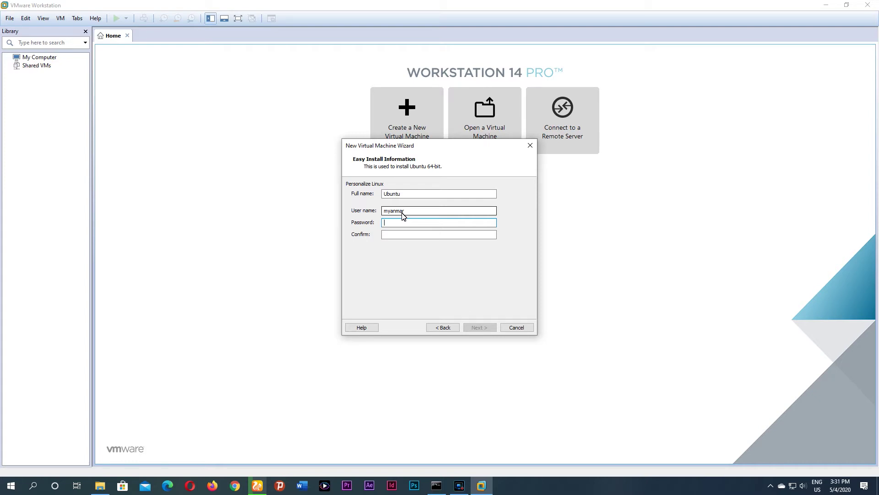
pyautogui.write('1')
pyautogui.press('Tab')
pyautogui.write('1')
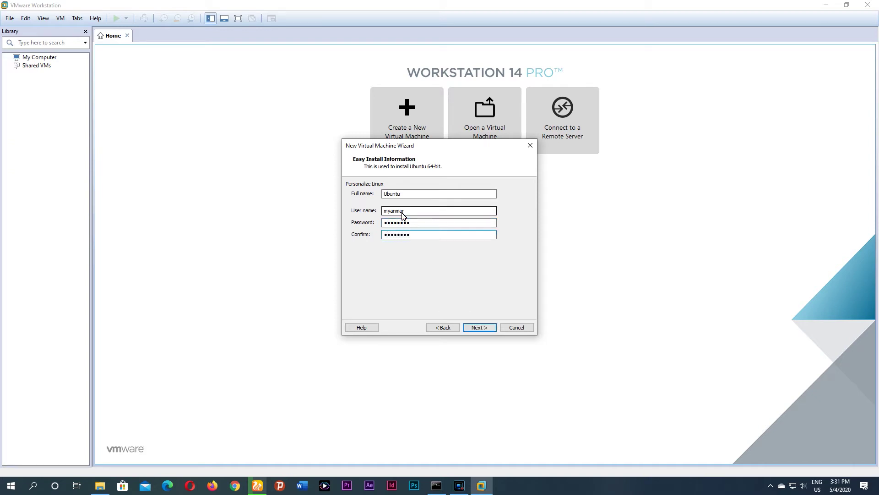
pyautogui.click(478, 327)
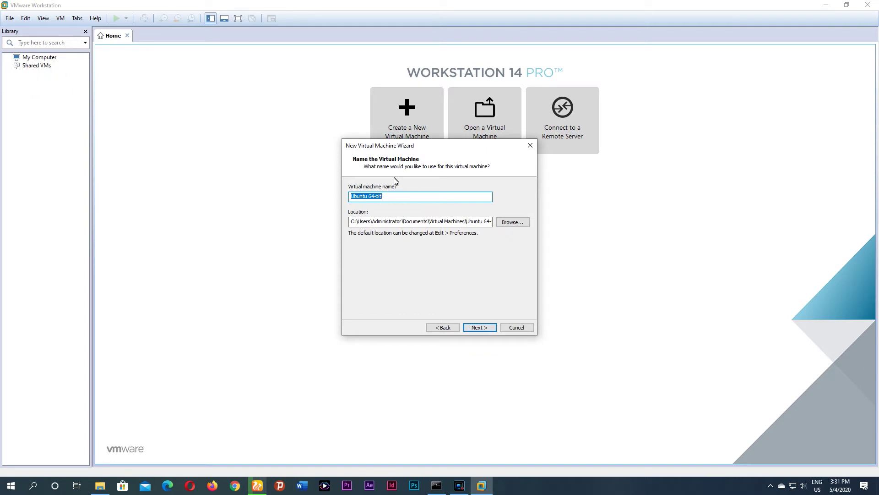
# - Name the virtual machine Ubuntu_18.04
pyautogui.write('U')
# - Switch to File Explorer, refresh the drive overview, check the free space on drives C and D, and return to VMware Workstation
pyautogui.click(99, 485)
pyautogui.rightClick(358, 248)
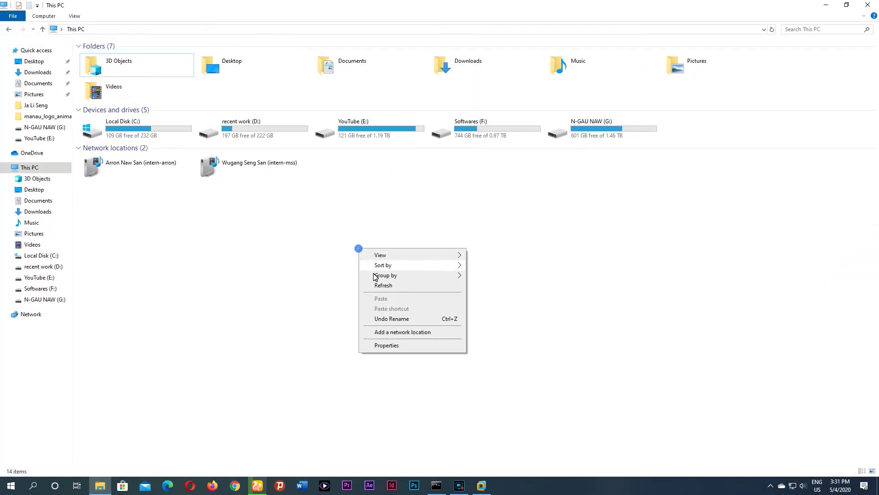
pyautogui.click(380, 285)
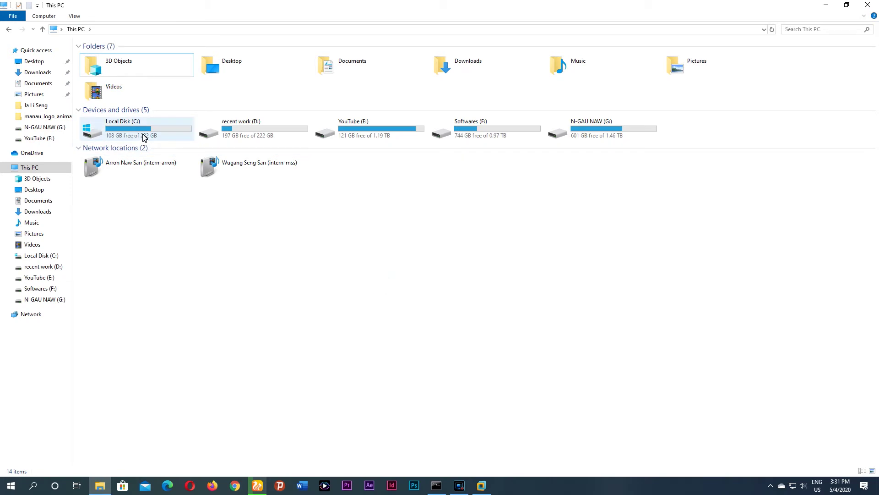
pyautogui.click(113, 140)
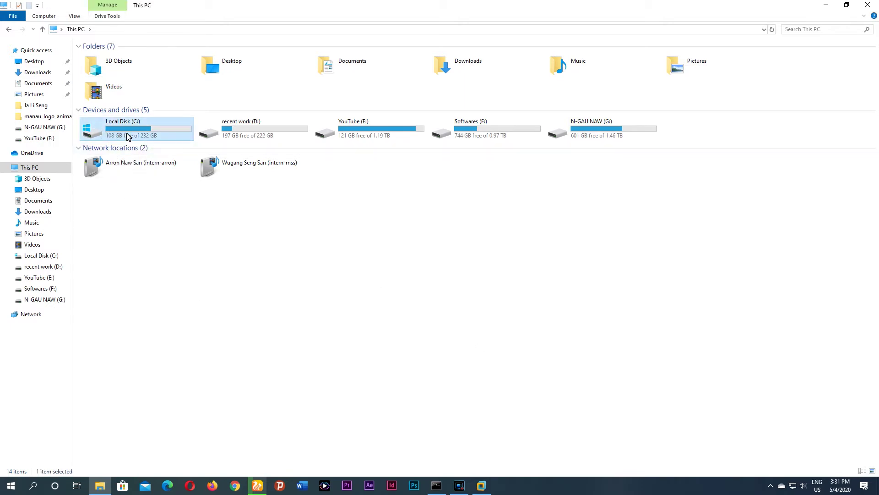
pyautogui.click(229, 236)
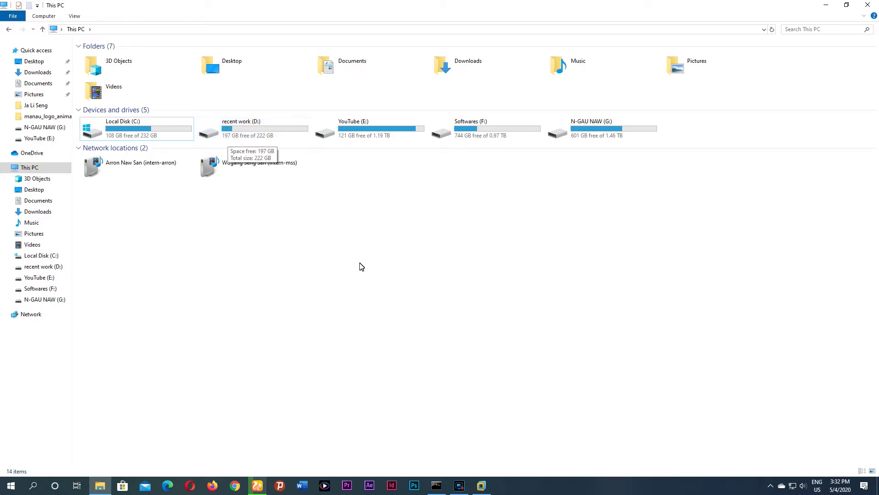
pyautogui.click(459, 484)
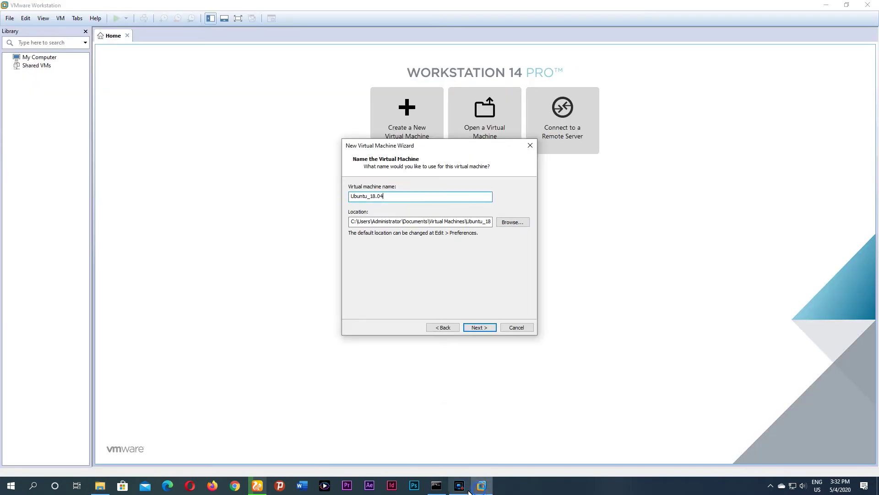
# - Browse for the virtual machine location and create a folder named Ubuntu_18.04 inside the ubuntu folder on drive D
pyautogui.click(512, 221)
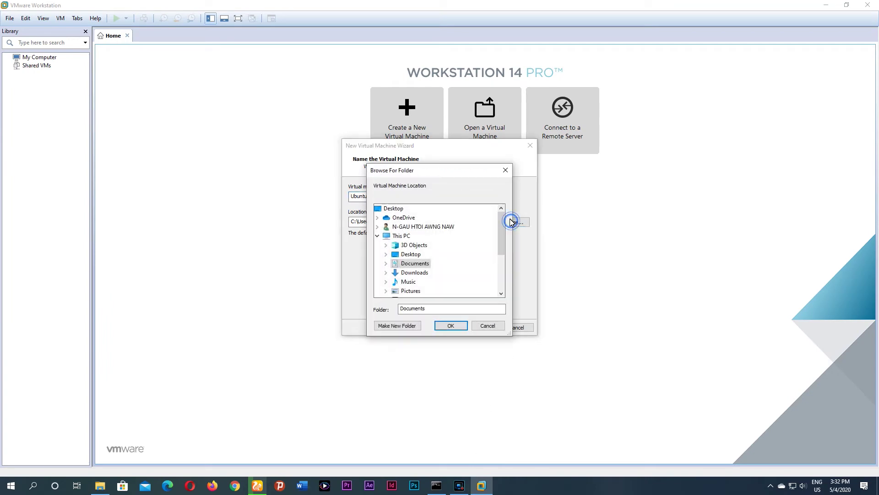
pyautogui.scroll(-3, 439, 274)
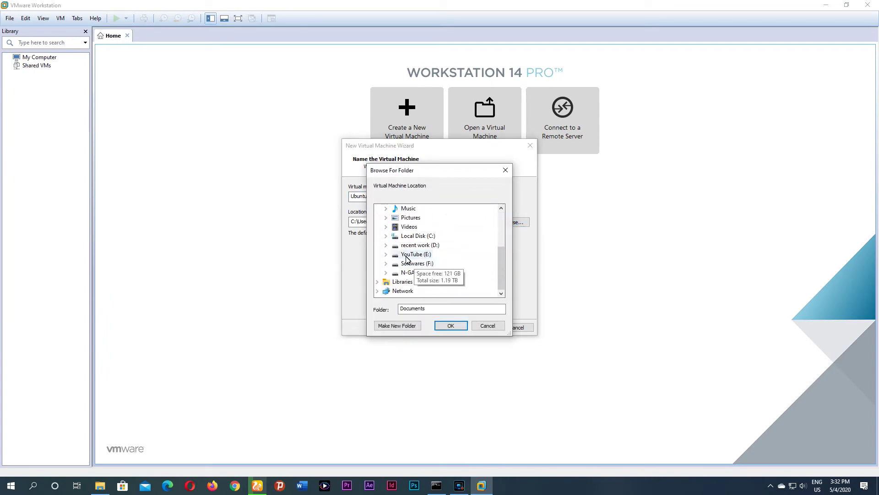
pyautogui.click(386, 245)
pyautogui.scroll(-2, 479, 279)
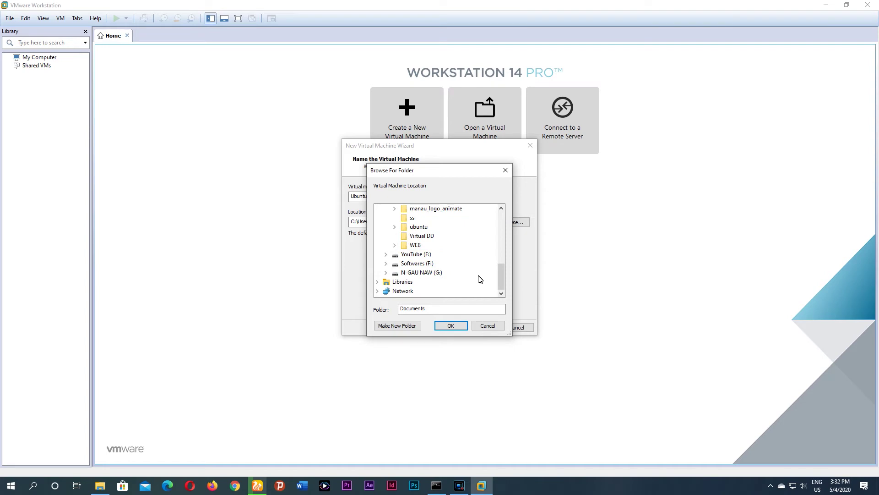
pyautogui.click(395, 227)
pyautogui.click(418, 229)
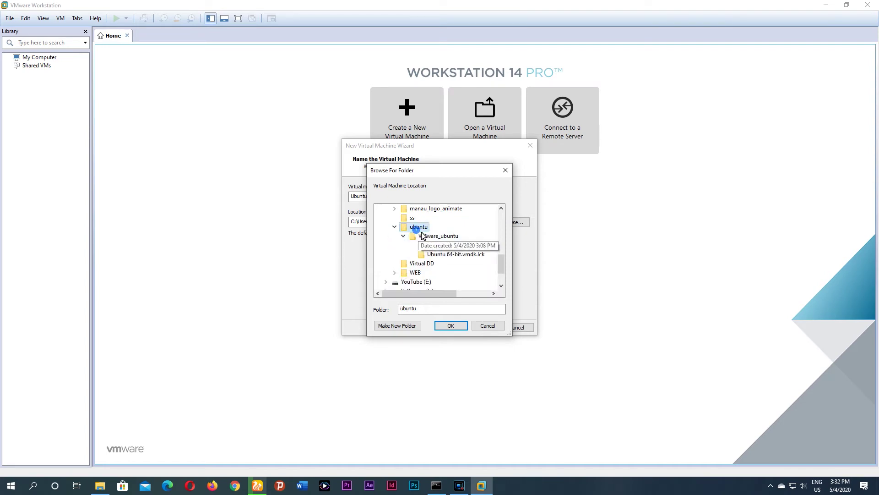
pyautogui.click(410, 326)
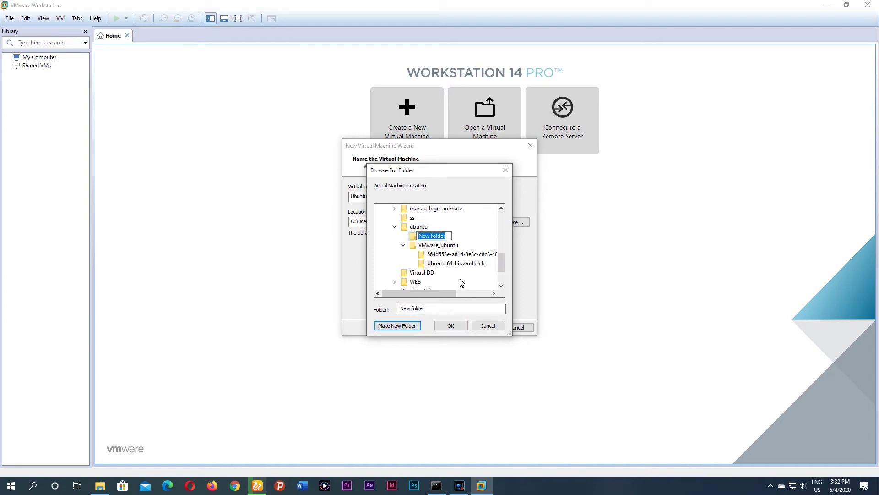
pyautogui.write('Ubuntu_18.04')
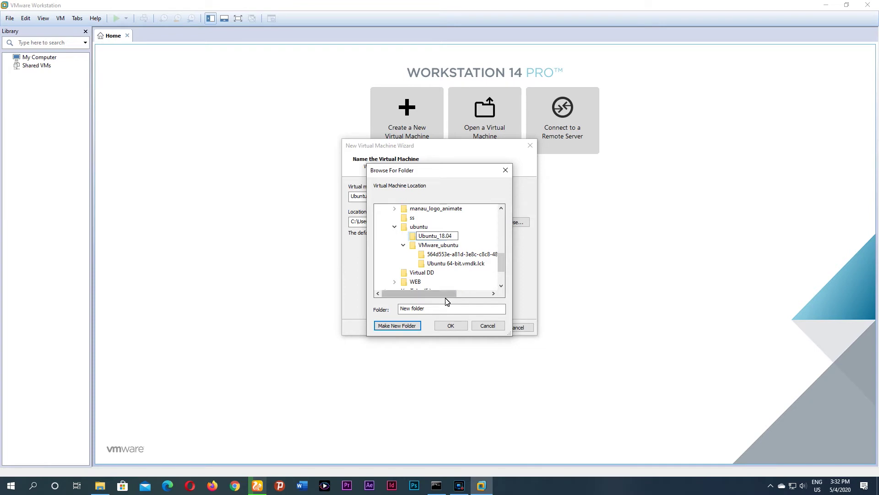
pyautogui.click(451, 325)
# - Set the virtual machine location to D:\ubuntu\Ubuntu_18.04 and continue
pyautogui.click(520, 222)
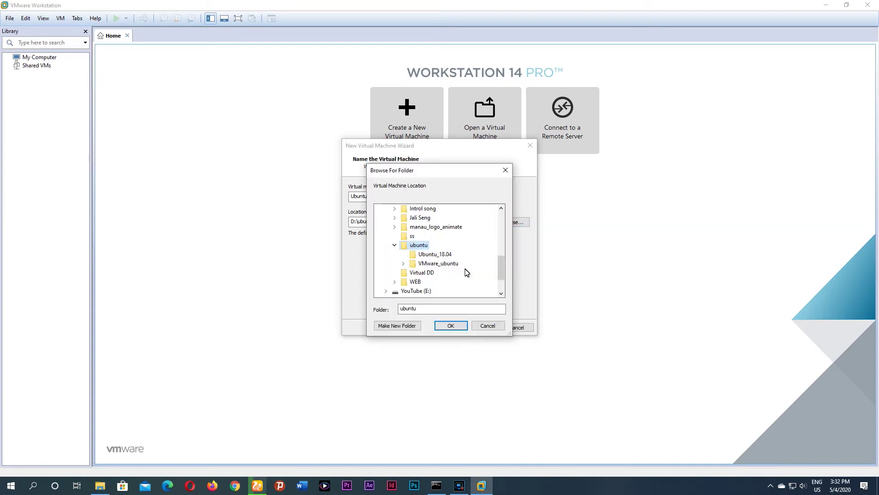
pyautogui.click(444, 257)
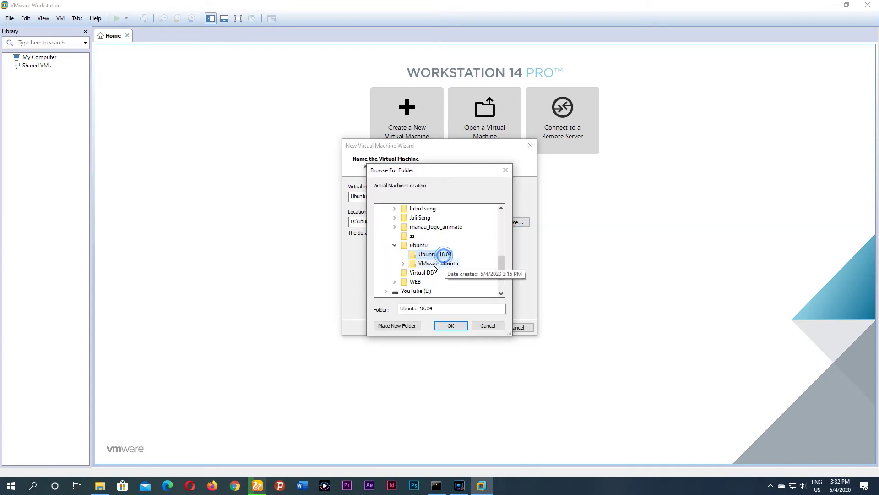
pyautogui.click(454, 326)
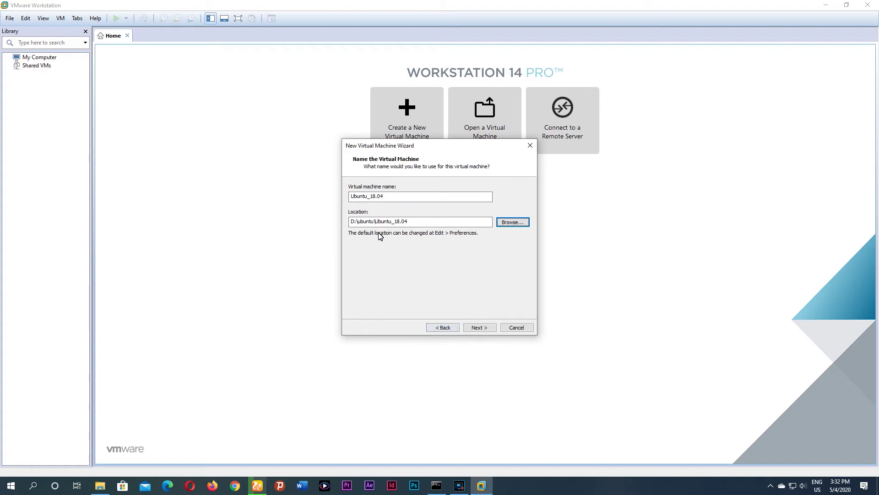
pyautogui.click(479, 327)
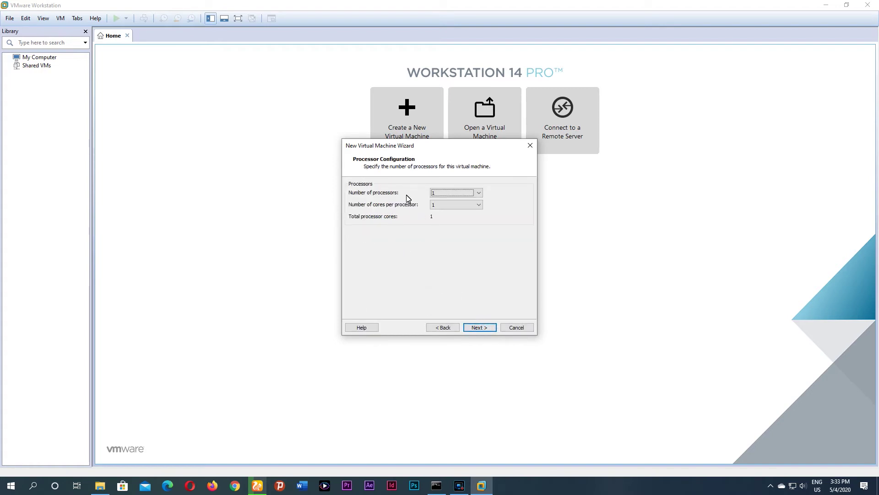
# - Keep the processor configuration at one processor with one core and continue
pyautogui.click(441, 194)
pyautogui.click(440, 195)
pyautogui.click(479, 328)
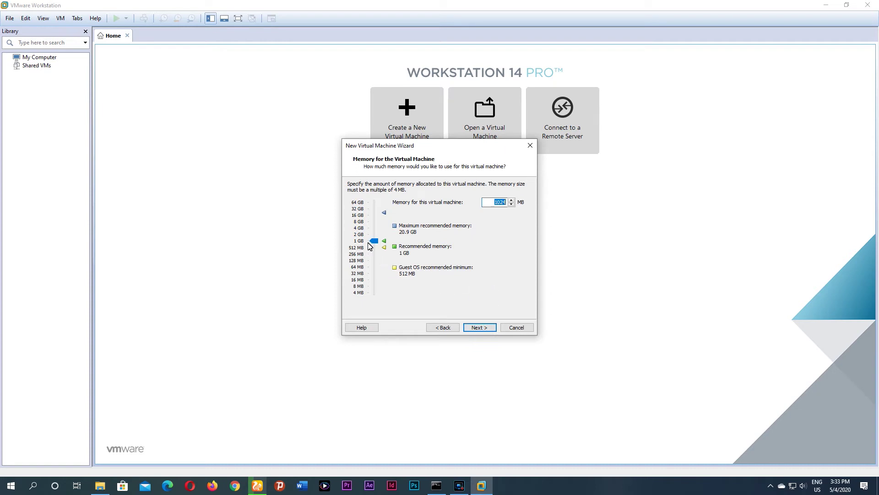
# - Check the host computer's installed RAM in the Windows system information and allocate 4096 MB of memory to the virtual machine
pyautogui.press('super+Pause')
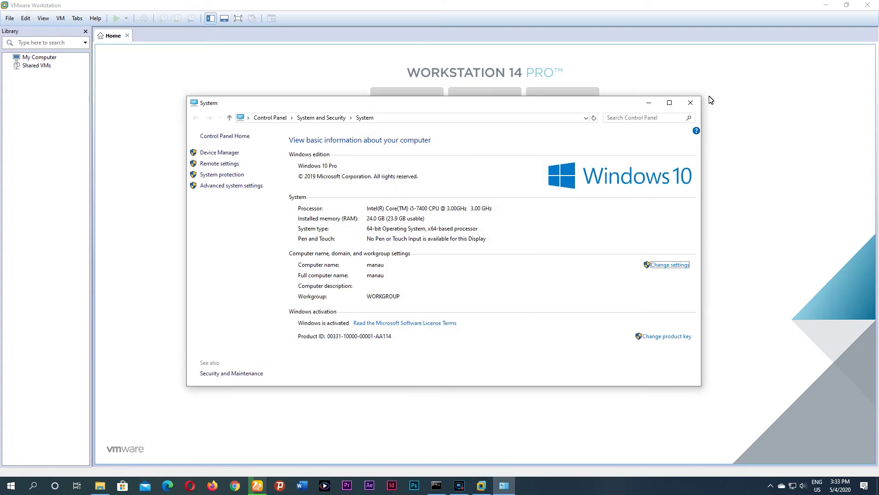
pyautogui.click(690, 102)
pyautogui.click(373, 240)
pyautogui.moveTo(374, 242); pyautogui.dragTo(376, 229)
pyautogui.moveTo(493, 202); pyautogui.dragTo(513, 203)
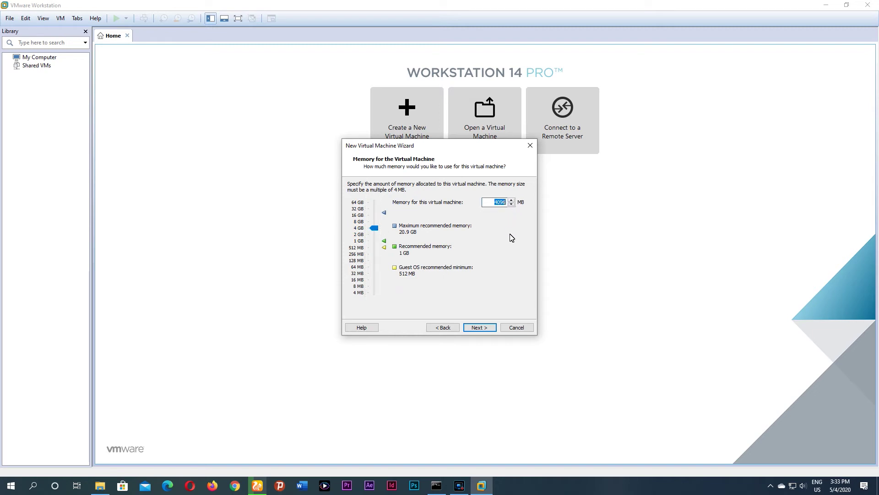
pyautogui.click(481, 327)
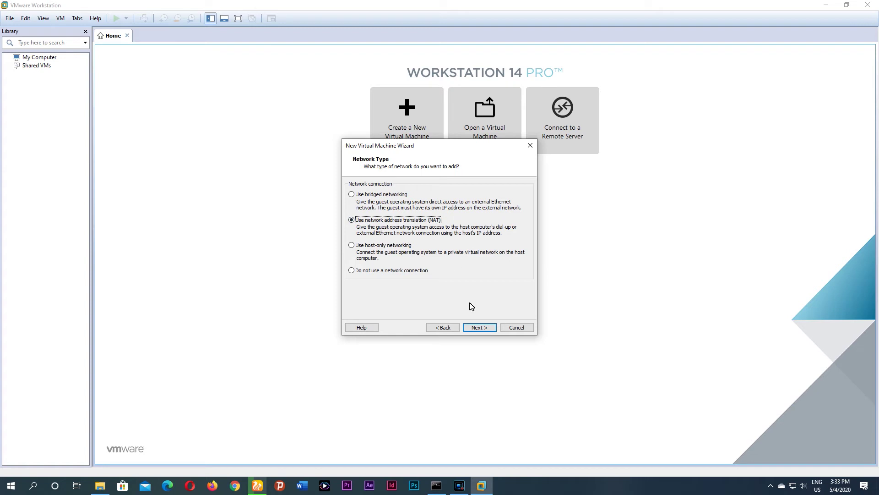
# - Accept NAT networking, the LSI Logic controller and the SCSI disk type, with the option to create a new virtual disk
pyautogui.click(486, 331)
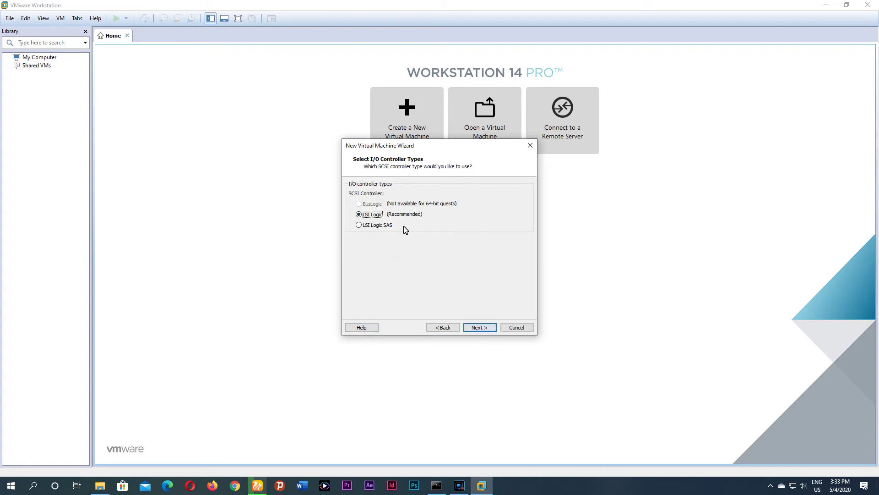
pyautogui.click(482, 330)
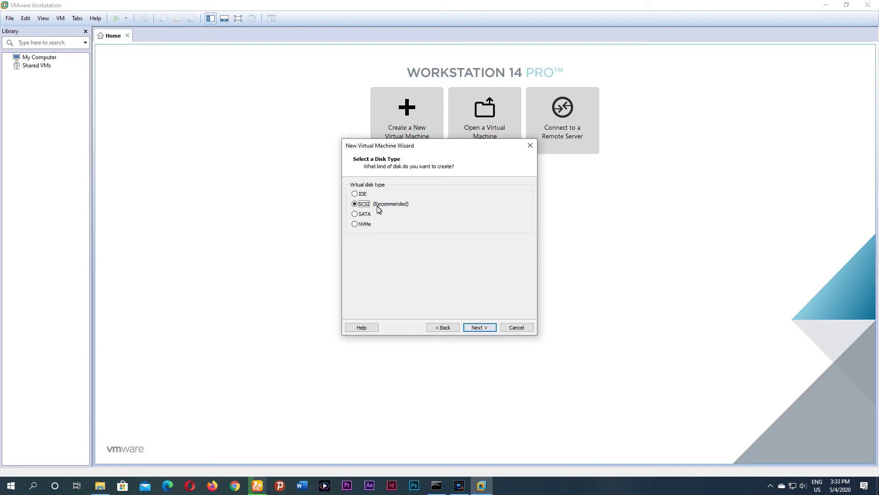
pyautogui.click(480, 328)
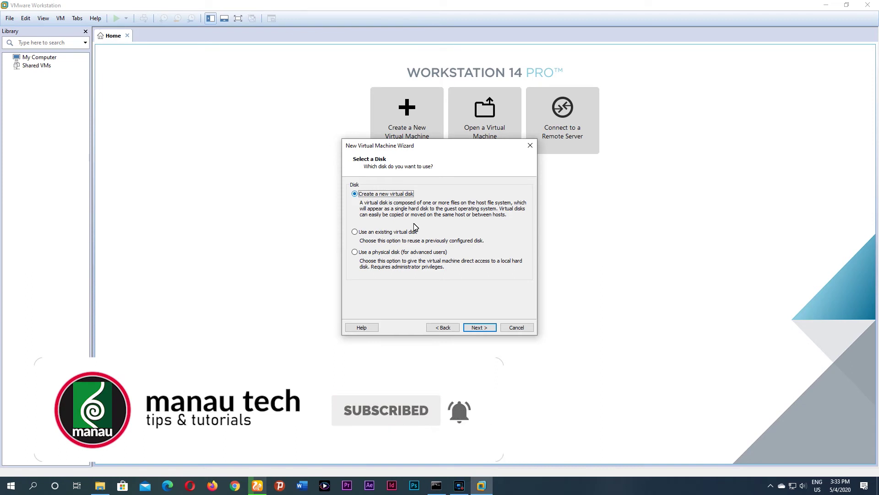
pyautogui.click(476, 328)
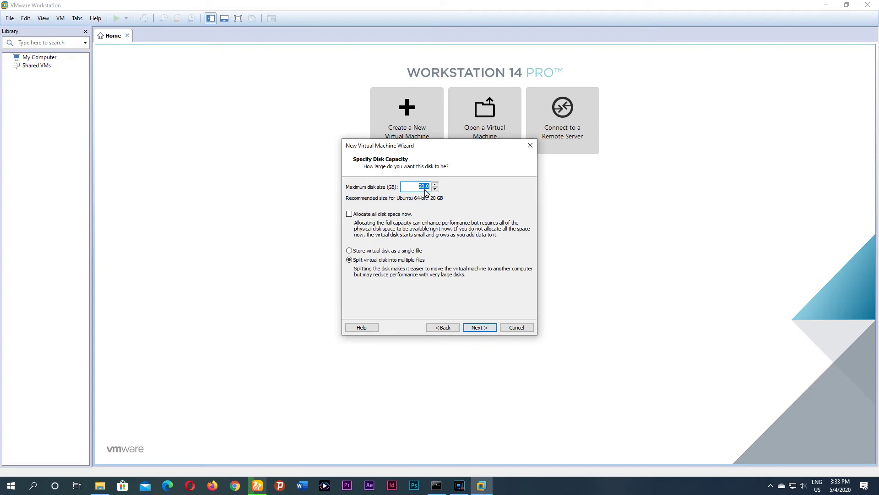
# - Set the maximum disk size to 50 GB, split into multiple files, and continue
pyautogui.click(412, 187)
pyautogui.moveTo(423, 186); pyautogui.dragTo(418, 186)
pyautogui.write('5')
pyautogui.click(479, 327)
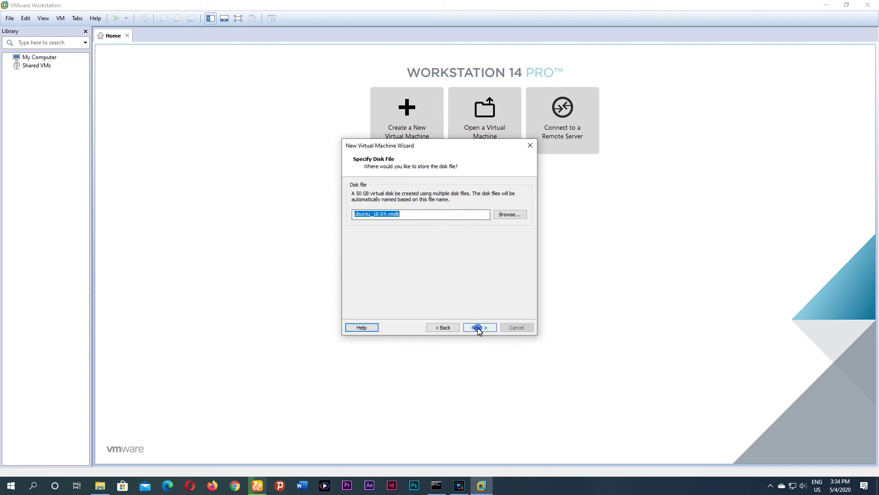
# - Check the virtual disk file's storage folder, keep Ubuntu_18.04.vmdk as the disk file and continue
pyautogui.click(506, 215)
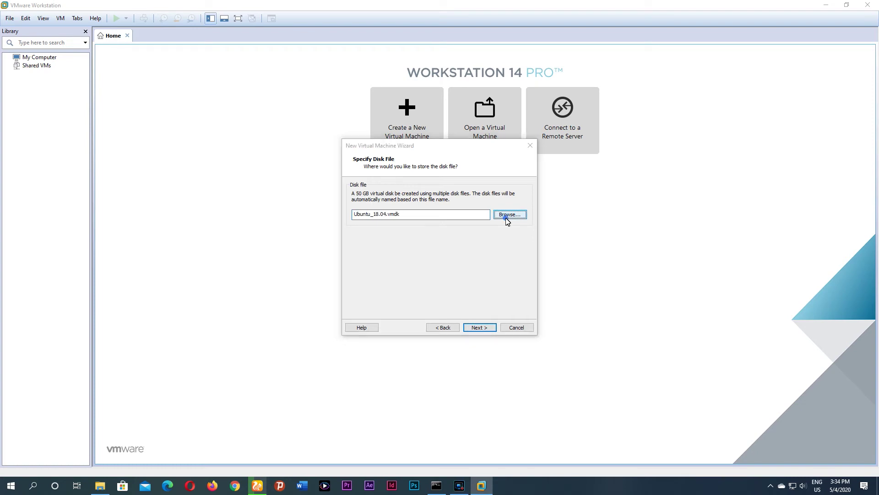
pyautogui.click(746, 386)
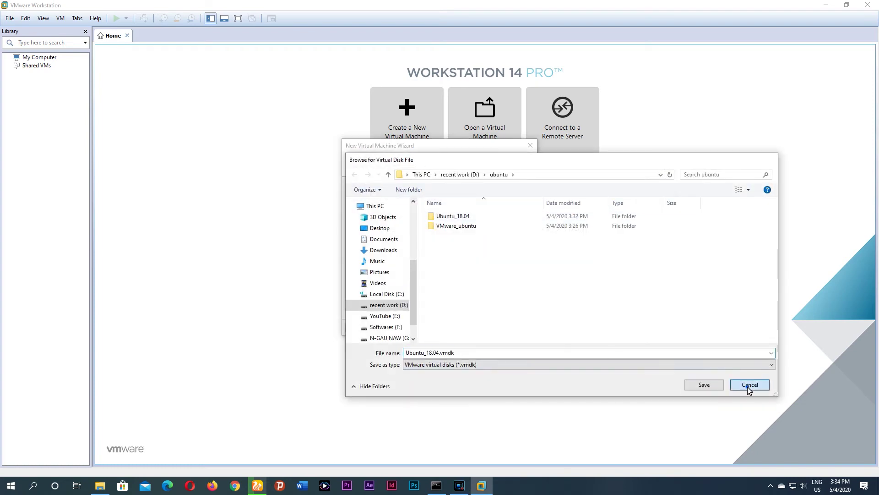
pyautogui.click(477, 327)
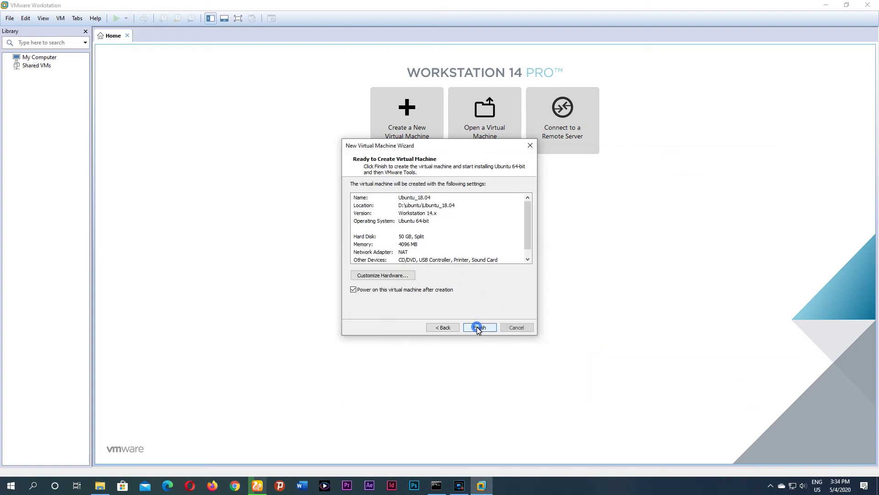
# - Review the virtual machine's settings summary and hardware list, and finish creating it with power-on after creation enabled
pyautogui.scroll(-1, 527, 229)
pyautogui.scroll(1, 526, 232)
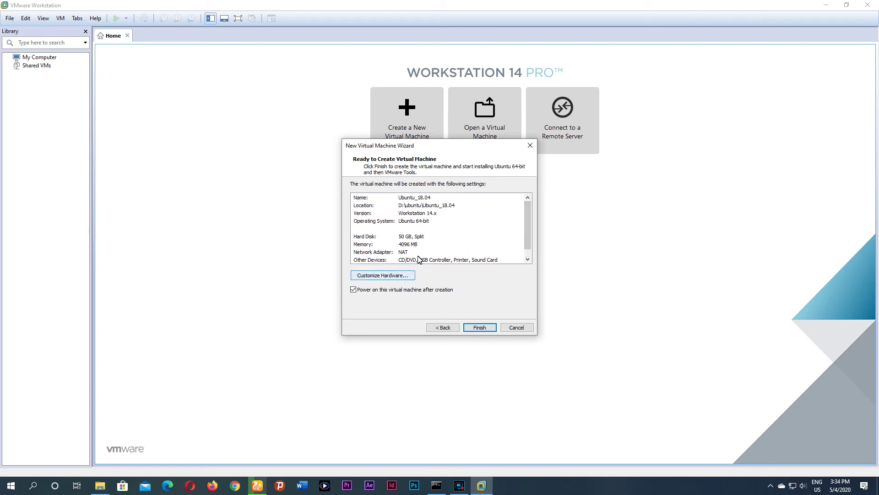
pyautogui.click(385, 277)
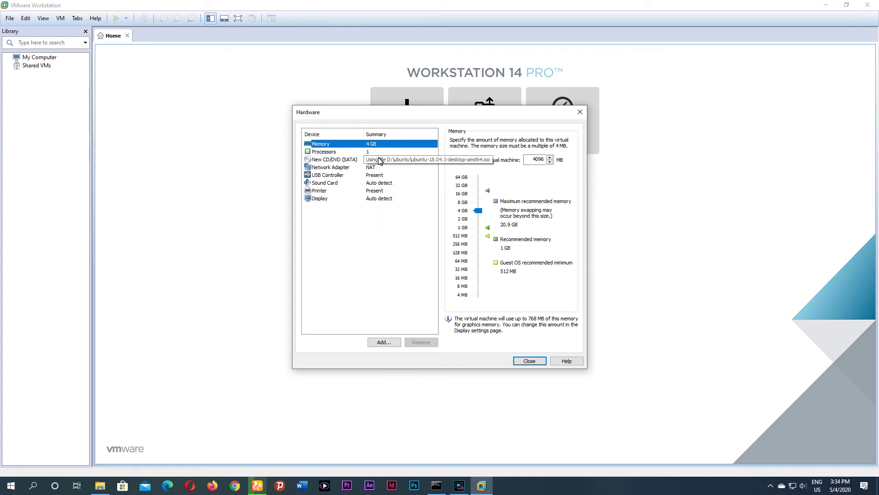
pyautogui.click(530, 360)
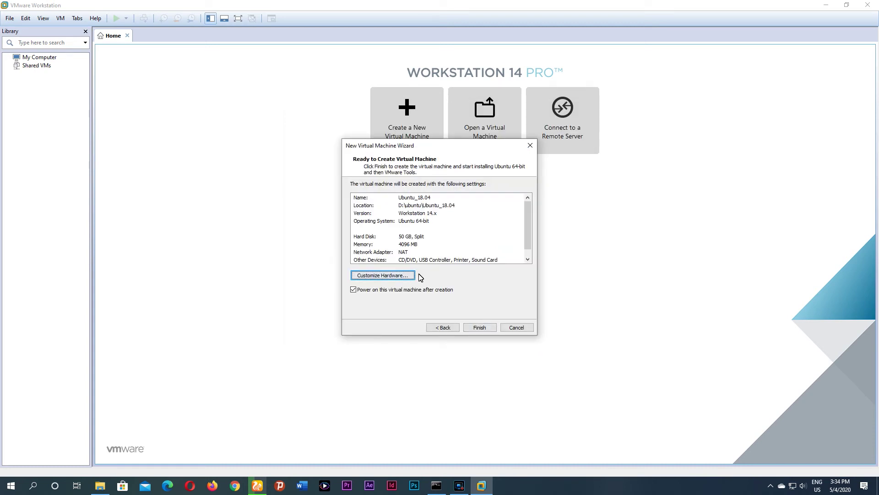
pyautogui.click(481, 327)
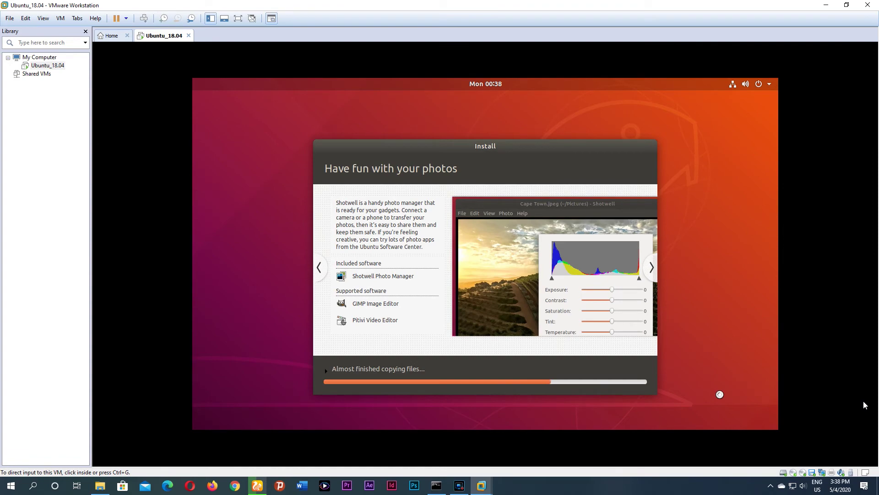
# - Browse back and forth through the Ubuntu installer's feature slides while the installation runs
pyautogui.click(651, 270)
pyautogui.click(652, 270)
pyautogui.click(319, 269)
pyautogui.click(318, 269)
pyautogui.click(319, 270)
pyautogui.click(319, 269)
pyautogui.click(319, 270)
pyautogui.click(653, 273)
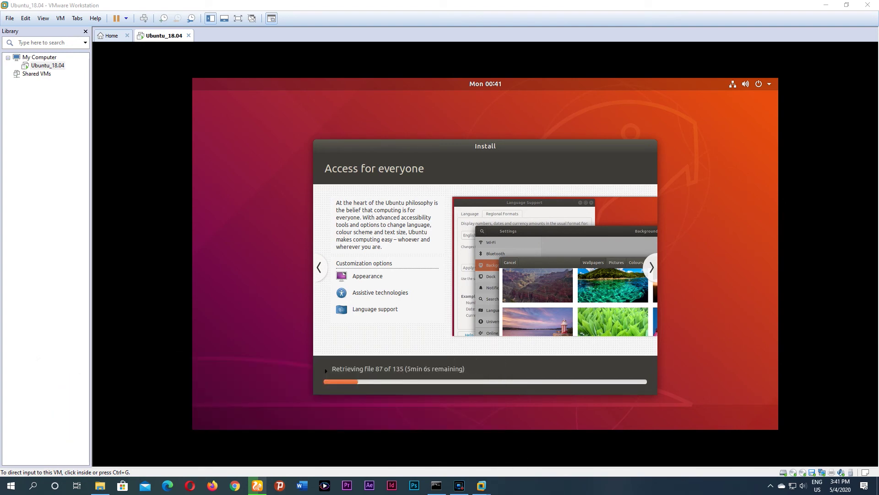
pyautogui.click(652, 268)
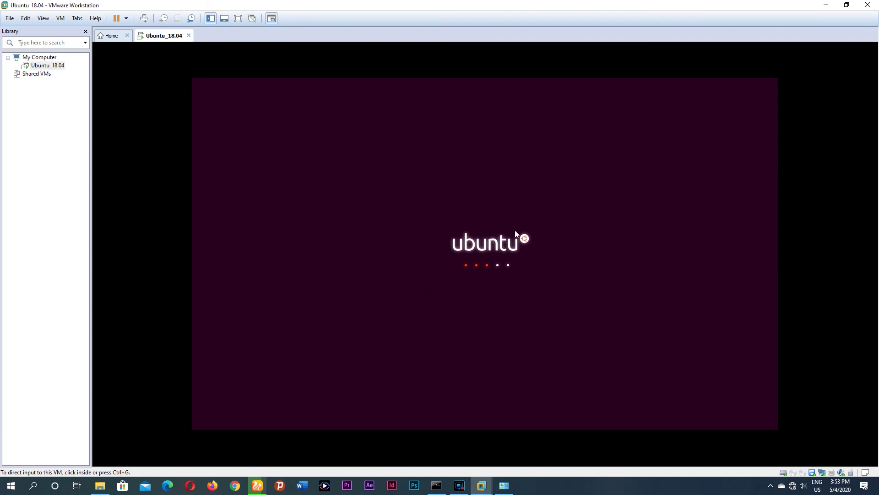
pyautogui.click(555, 222)
pyautogui.hotkey('ctrl', 'alt')
pyautogui.click(398, 295)
pyautogui.hotkey('ctrl', 'alt')
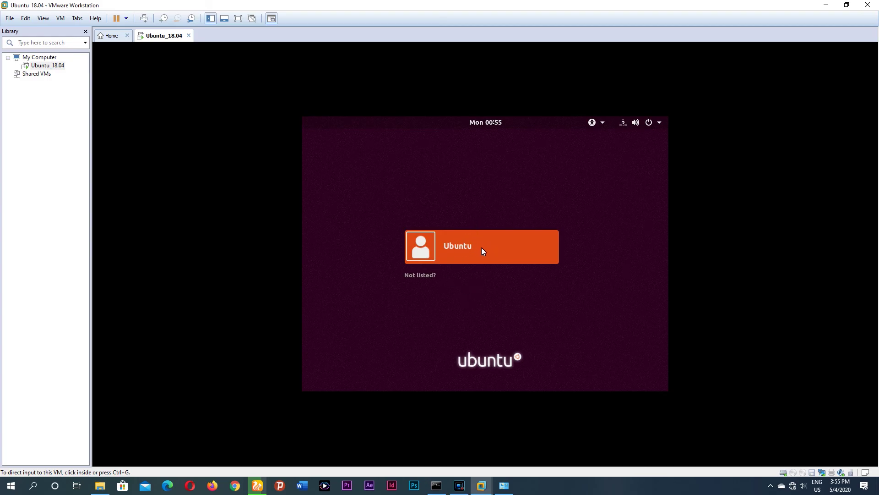
# - Sign in to the listed Ubuntu account by entering the account password
pyautogui.click(477, 244)
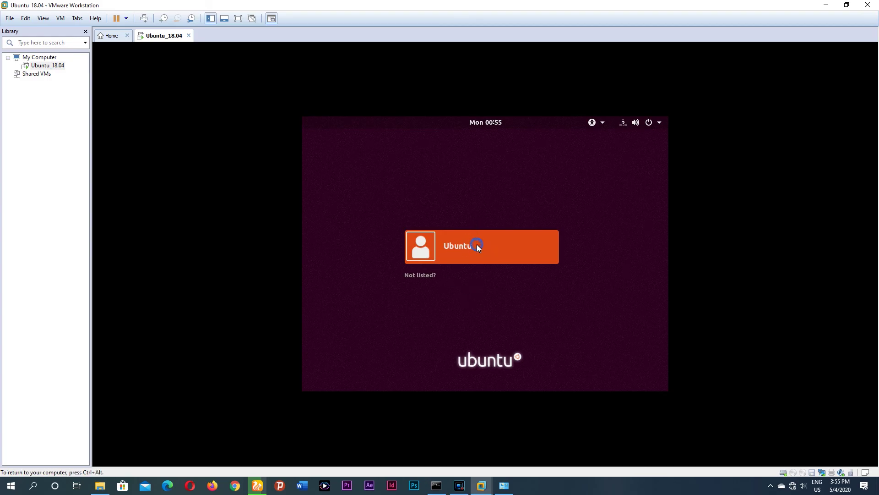
pyautogui.click(425, 249)
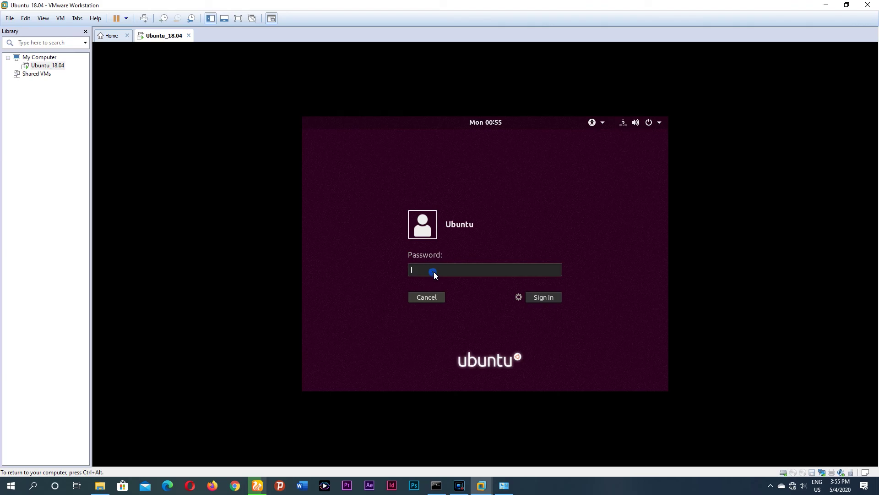
pyautogui.write('********')
pyautogui.click(541, 297)
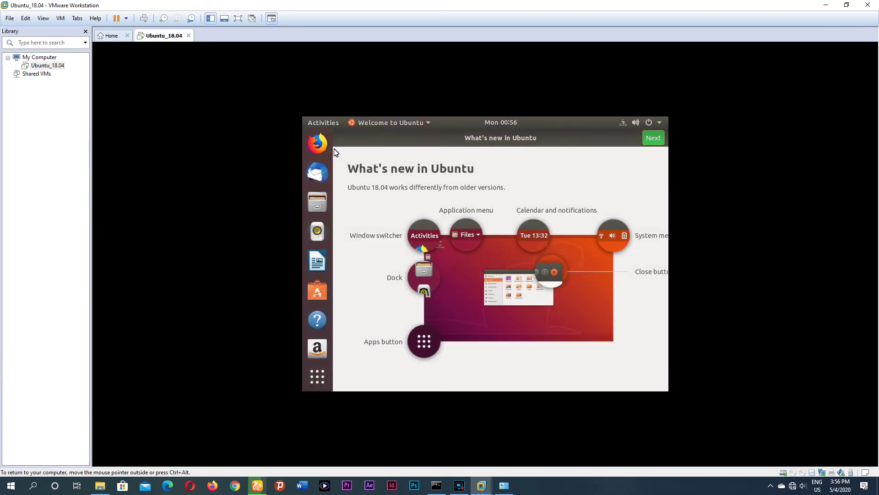
# - Complete the Welcome to Ubuntu setup, skipping Livepatch and keeping the option to send system info to Canonical
pyautogui.click(655, 141)
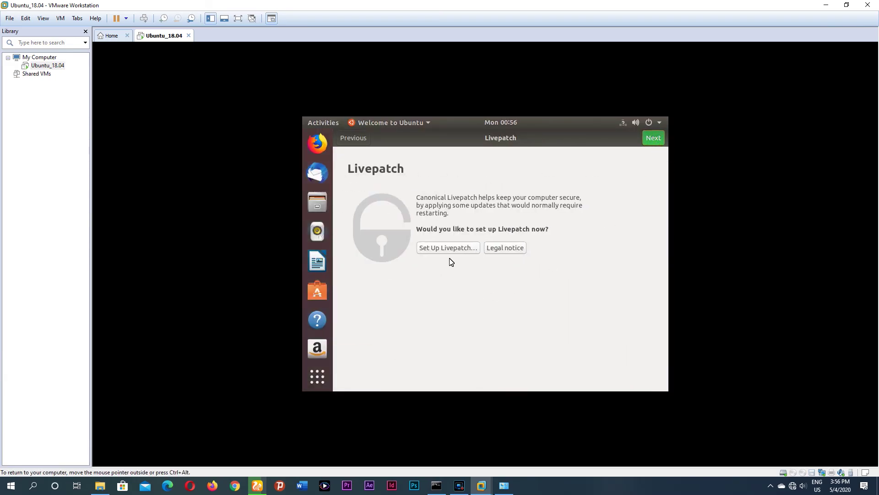
pyautogui.click(655, 141)
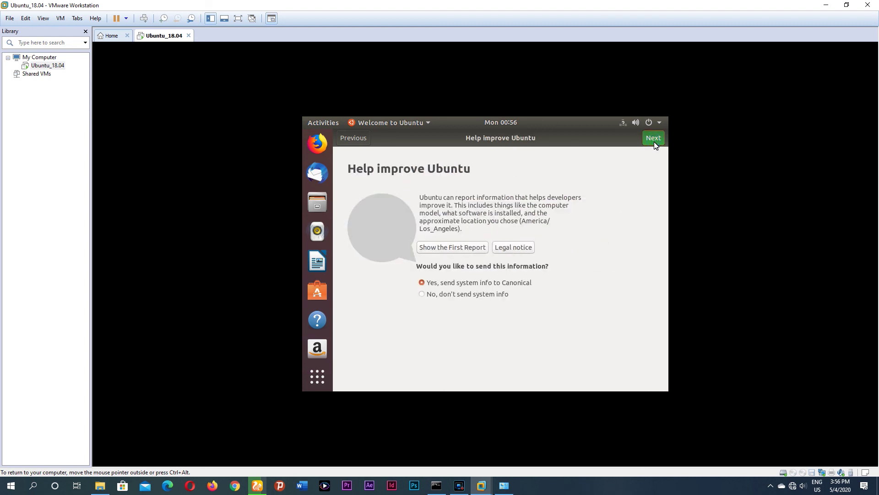
pyautogui.click(655, 144)
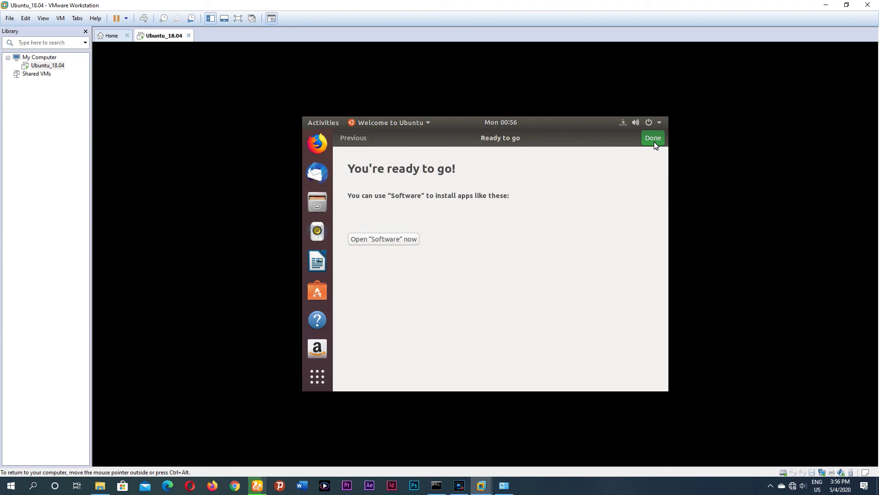
pyautogui.click(655, 144)
pyautogui.click(601, 300)
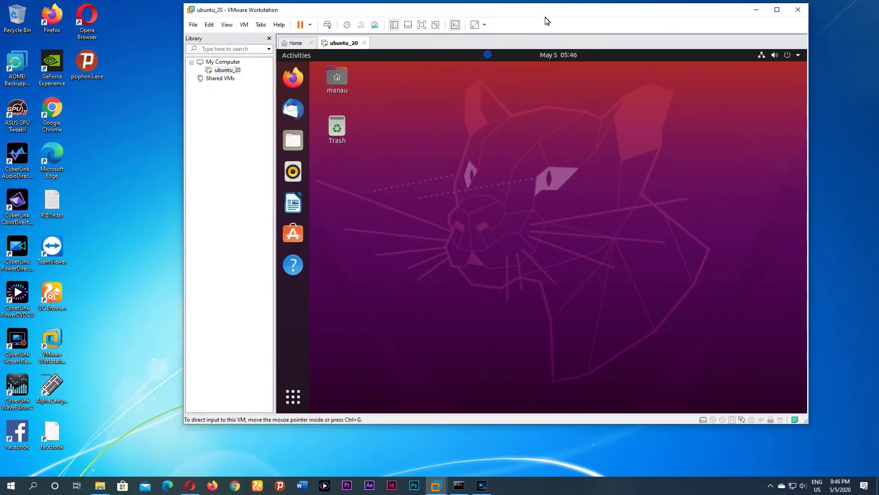
# - Reposition the ubuntu_20 virtual machine window on the host desktop and switch the virtual machine to full screen
pyautogui.moveTo(545, 21); pyautogui.dragTo(498, 28)
pyautogui.click(91, 389)
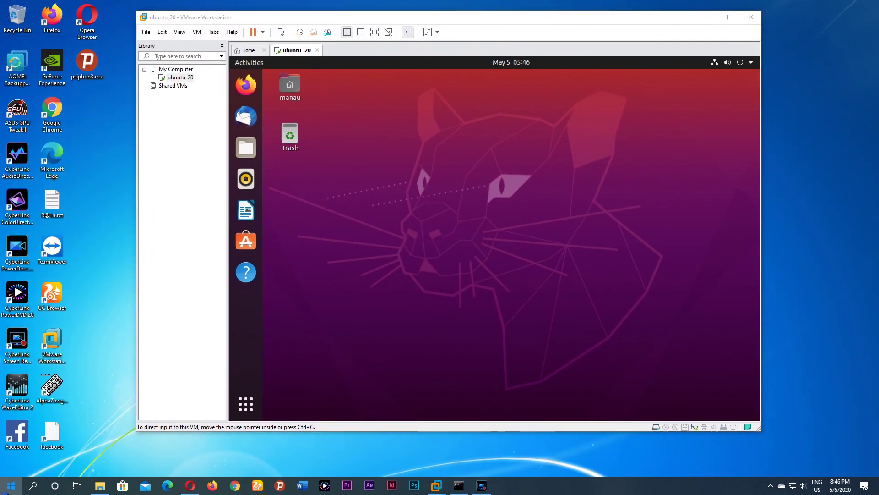
pyautogui.click(10, 484)
pyautogui.click(509, 244)
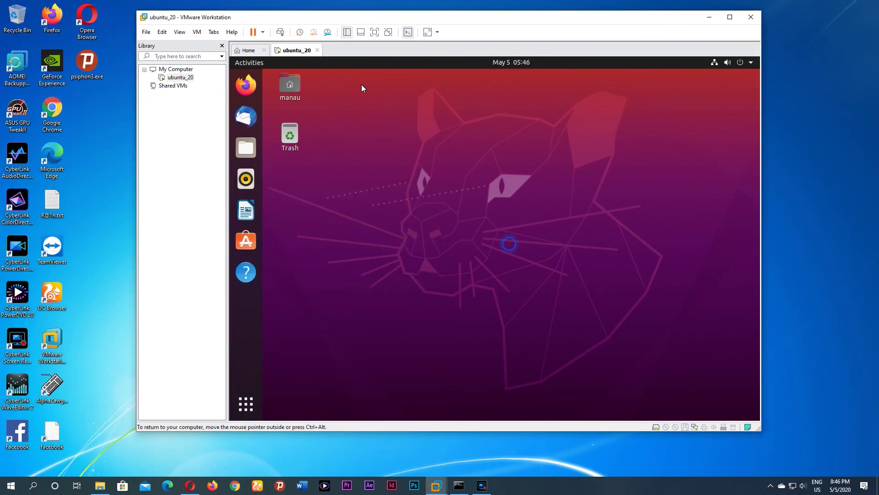
pyautogui.hotkey('ctrl', 'alt', 'Return')
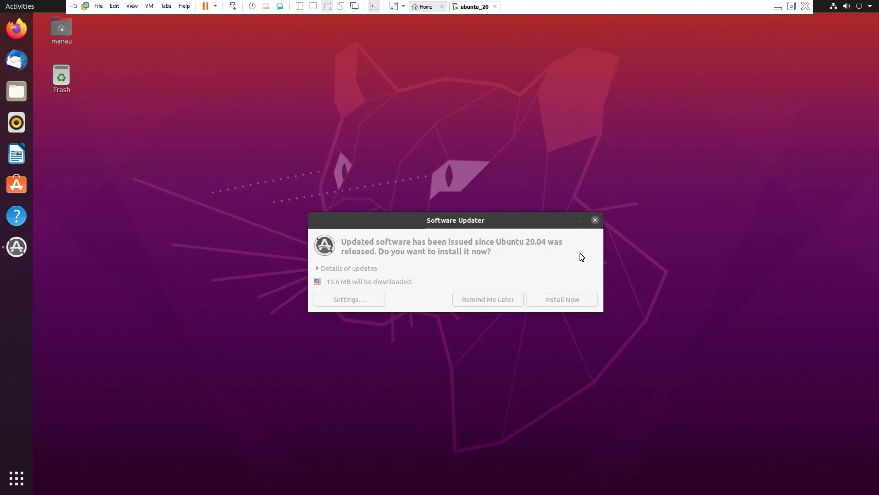
# - Dismiss the Software Updater without installing the updates and return the virtual machine from full screen to its window
pyautogui.click(504, 302)
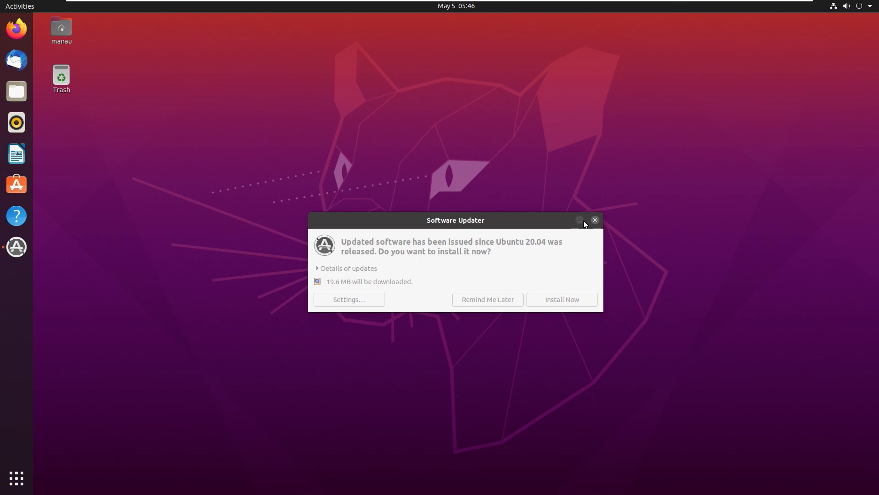
pyautogui.click(595, 220)
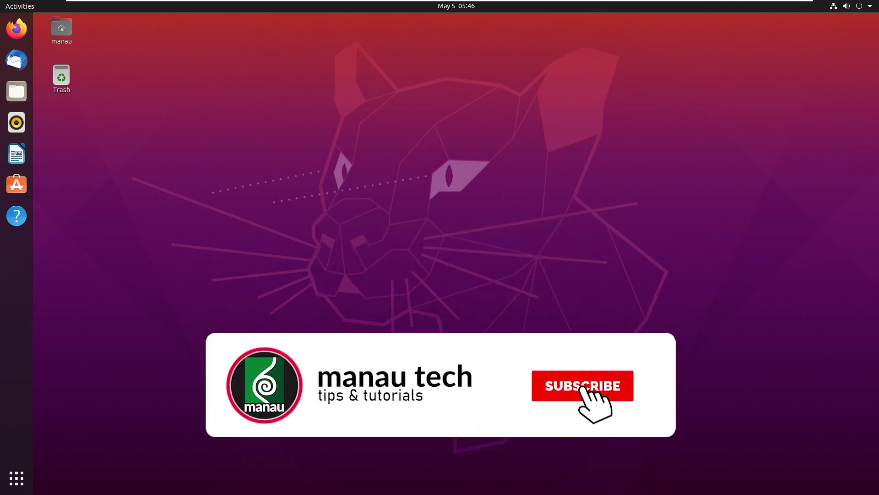
pyautogui.moveTo(789, 8)
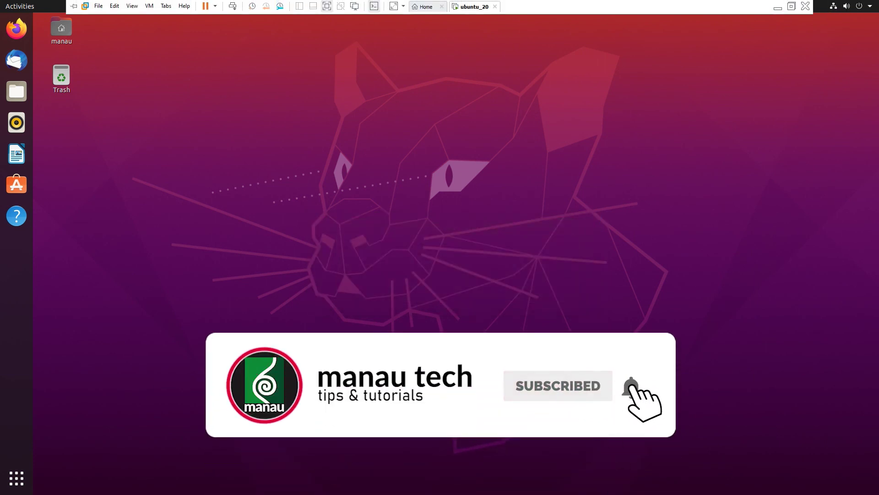
pyautogui.click(791, 7)
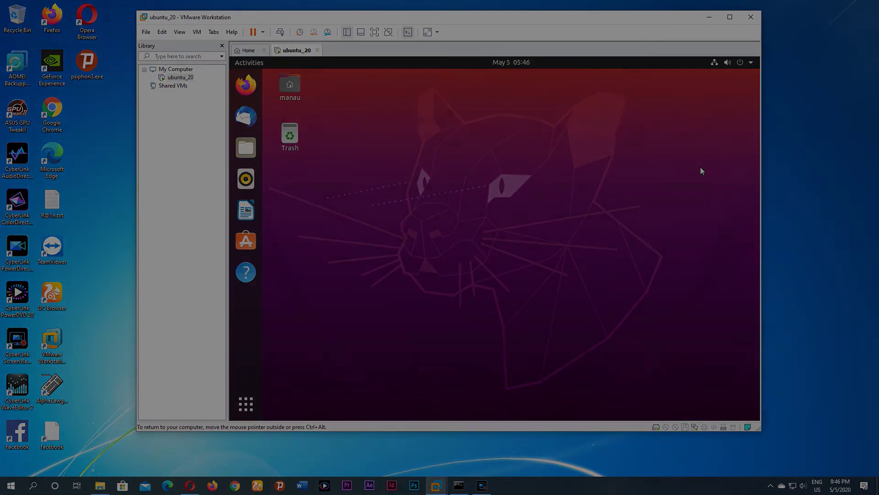